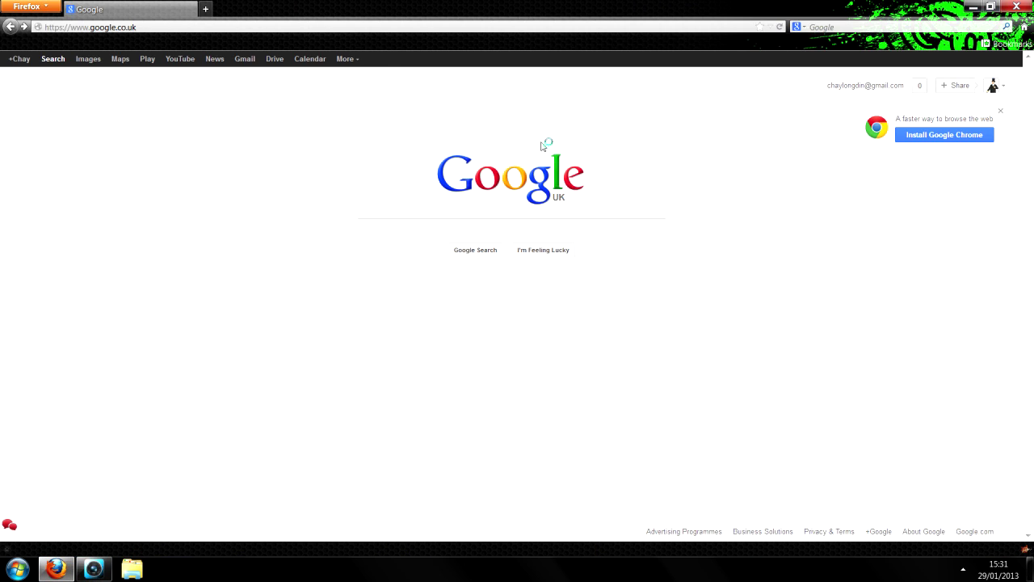
Step: Search Google for "skse" and open the Skyrim Script Extender (SKSE) website at skse.silverlock.org
{"action": "left_click", "coordinate": [389, 223]}
{"action": "type", "text": "skse"}
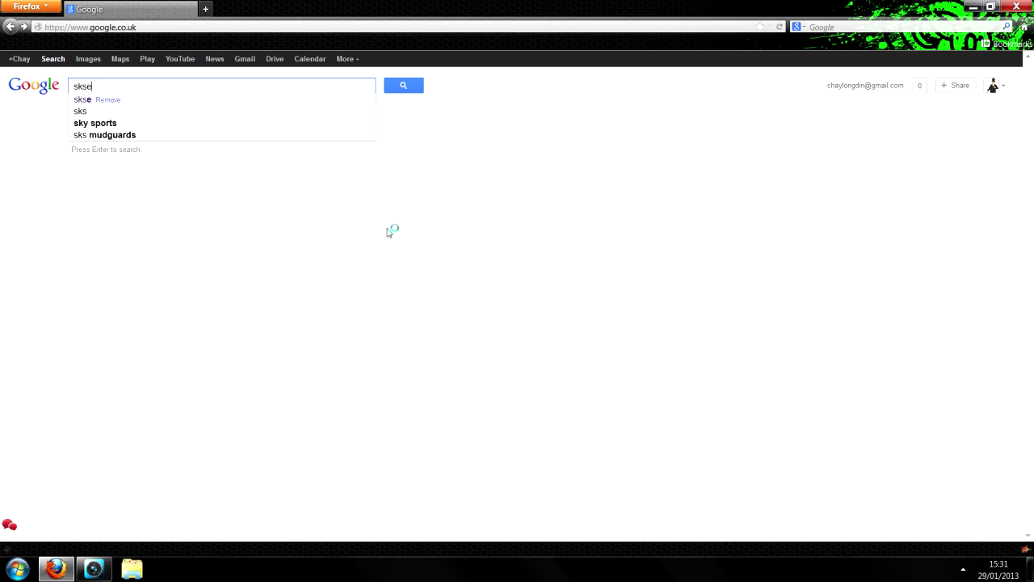
{"action": "key", "text": "Return"}
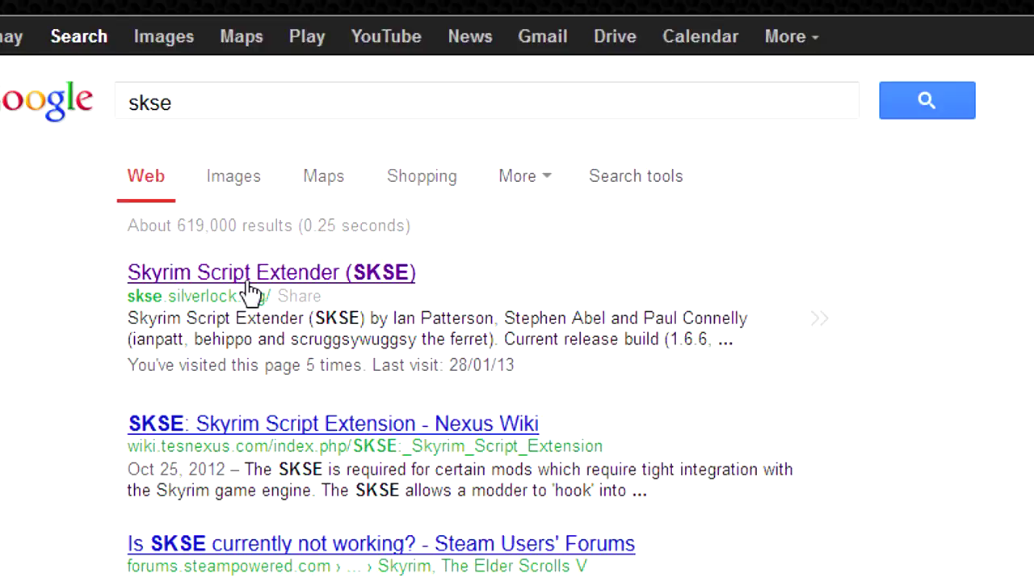
{"action": "left_click", "coordinate": [251, 279]}
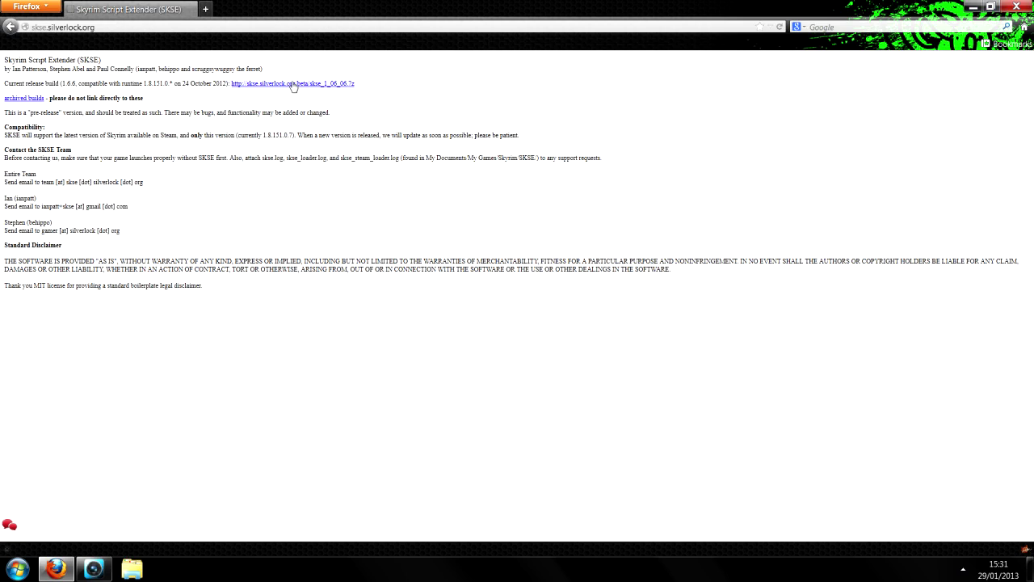
Step: Download the current release archive skse_1_06_06.7z and have it opened with 7-Zip File Manager
{"action": "left_click", "coordinate": [293, 86]}
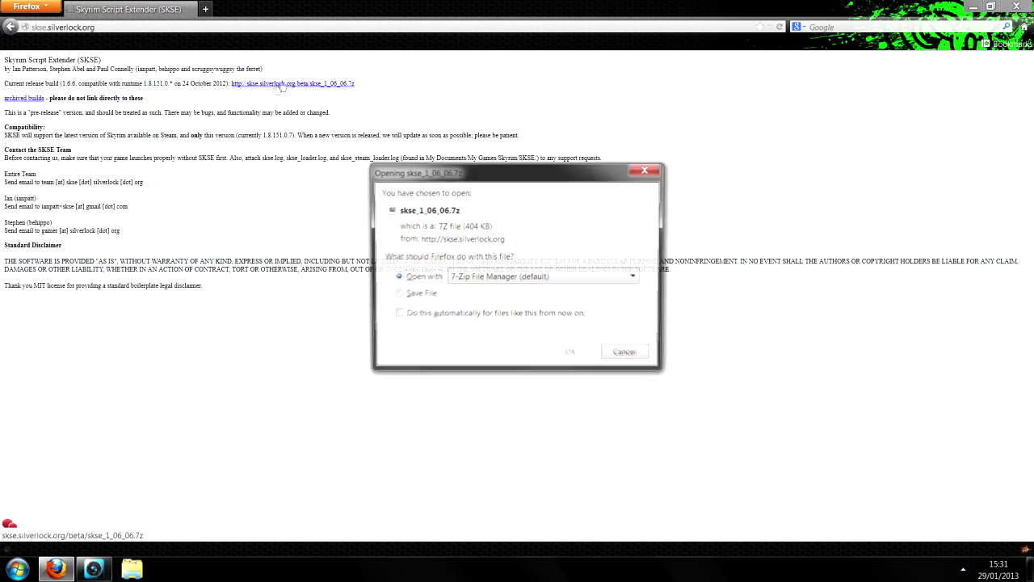
{"action": "left_click", "coordinate": [408, 298]}
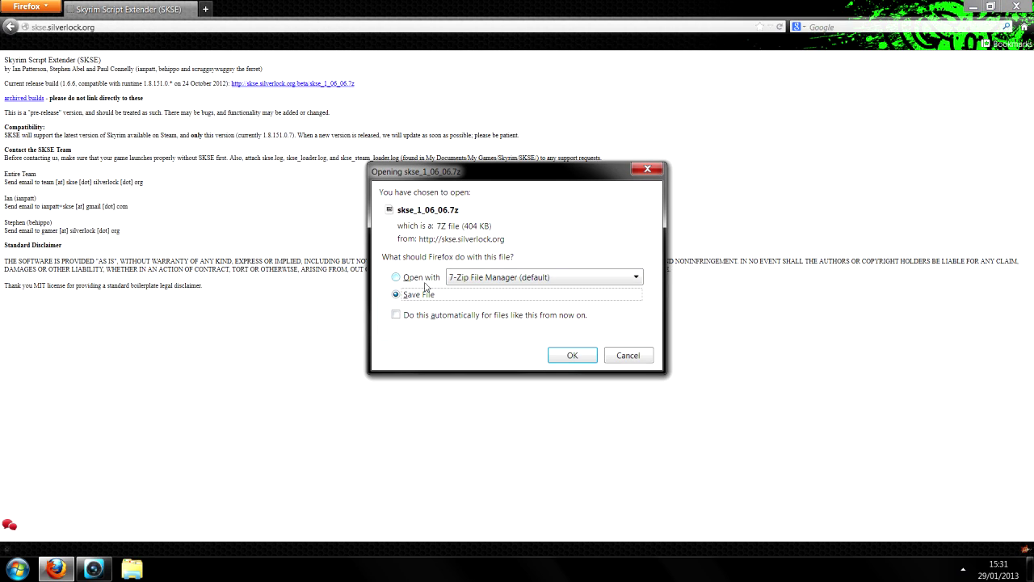
{"action": "left_click", "coordinate": [422, 277]}
{"action": "left_click", "coordinate": [573, 356]}
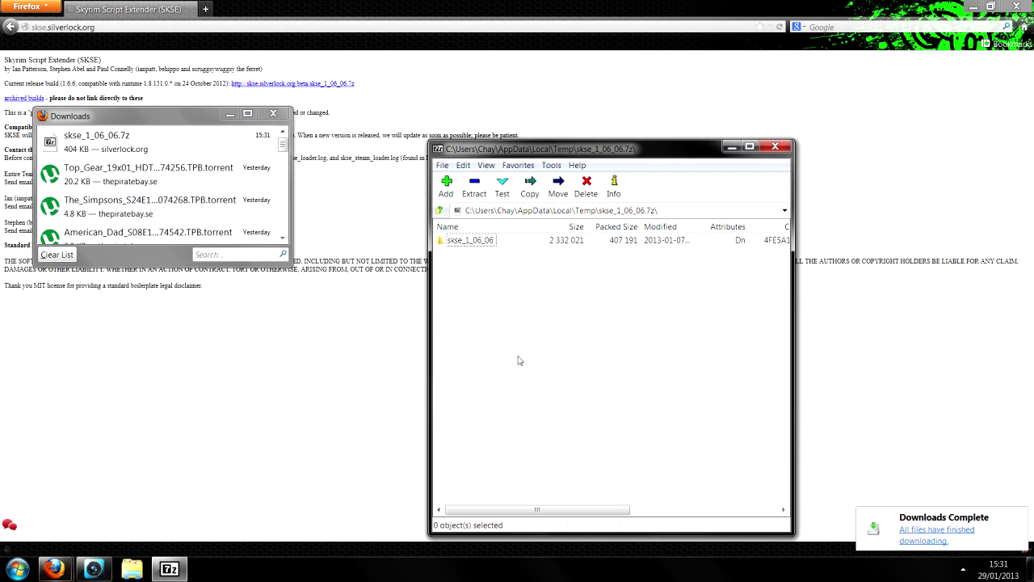
Step: Extract the skse_1_06_06 folder from the archive to the Desktop
{"action": "left_click", "coordinate": [473, 241]}
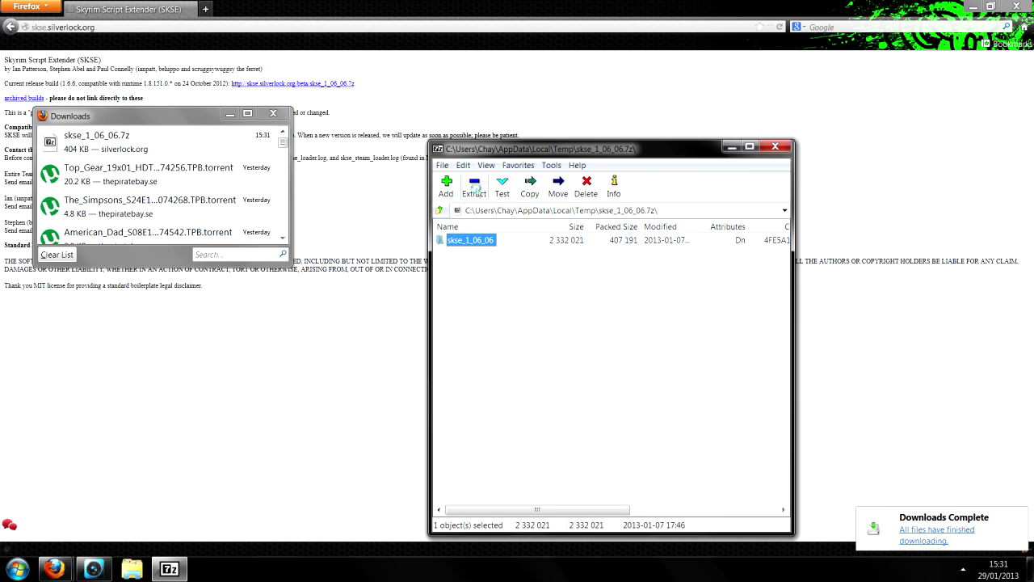
{"action": "left_click", "coordinate": [475, 188]}
{"action": "left_click", "coordinate": [678, 228]}
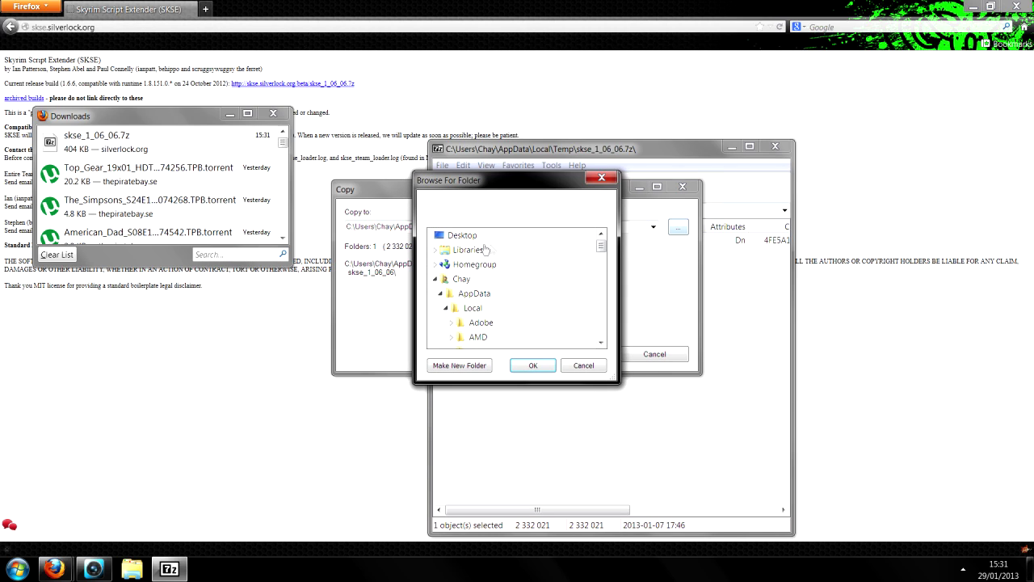
{"action": "left_click", "coordinate": [527, 364]}
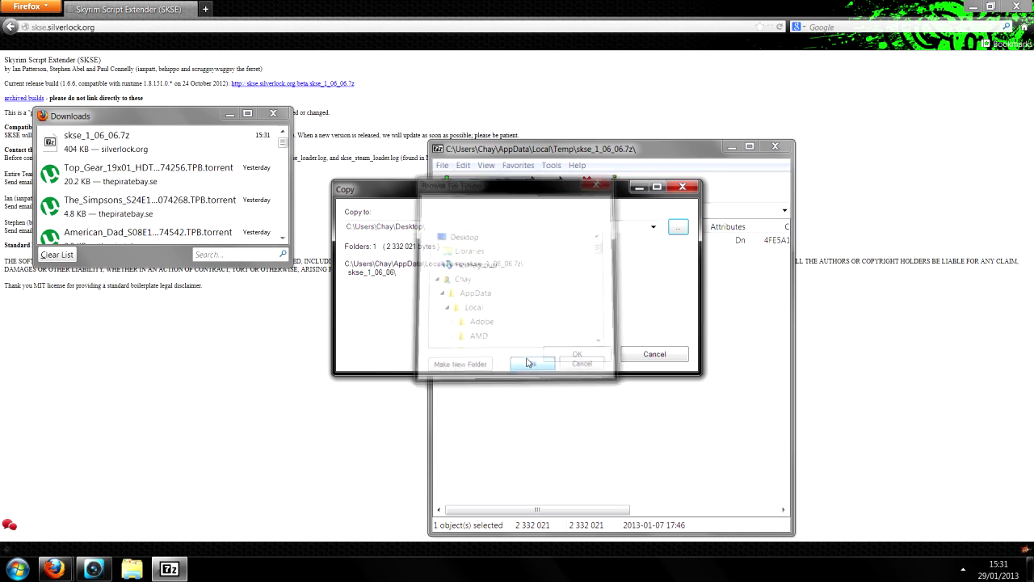
{"action": "left_click", "coordinate": [588, 355]}
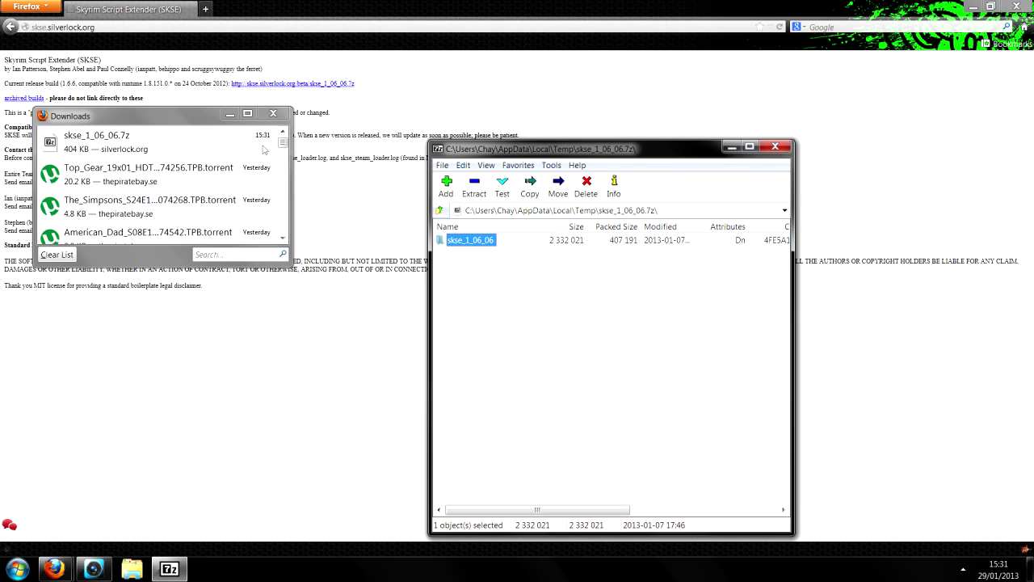
Step: Close the archive window, the downloads window and the browser to reveal the desktop
{"action": "left_click", "coordinate": [775, 146]}
{"action": "left_click", "coordinate": [273, 113]}
{"action": "left_click", "coordinate": [1022, 6]}
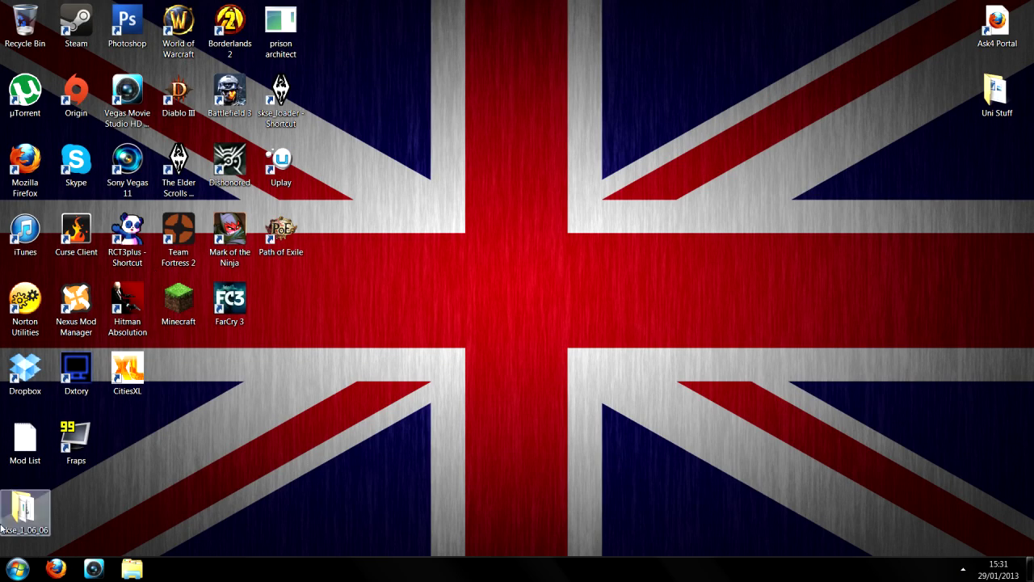
Step: Move the skse_1_06_06 folder to the middle of the desktop, open it and copy all of its contents
{"action": "left_click_drag", "start_coordinate": [23, 507], "coordinate": [488, 298]}
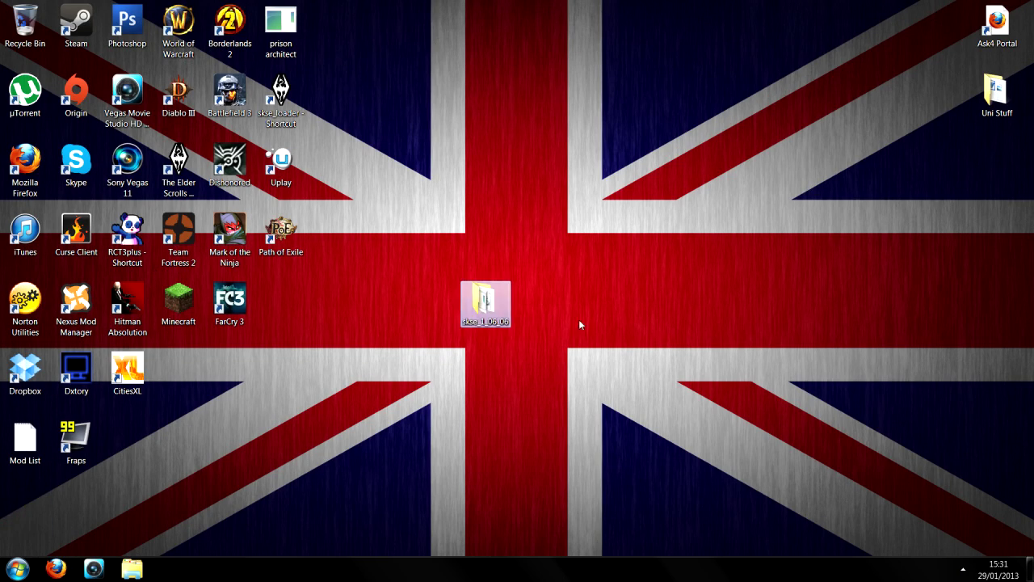
{"action": "double_click", "coordinate": [485, 301]}
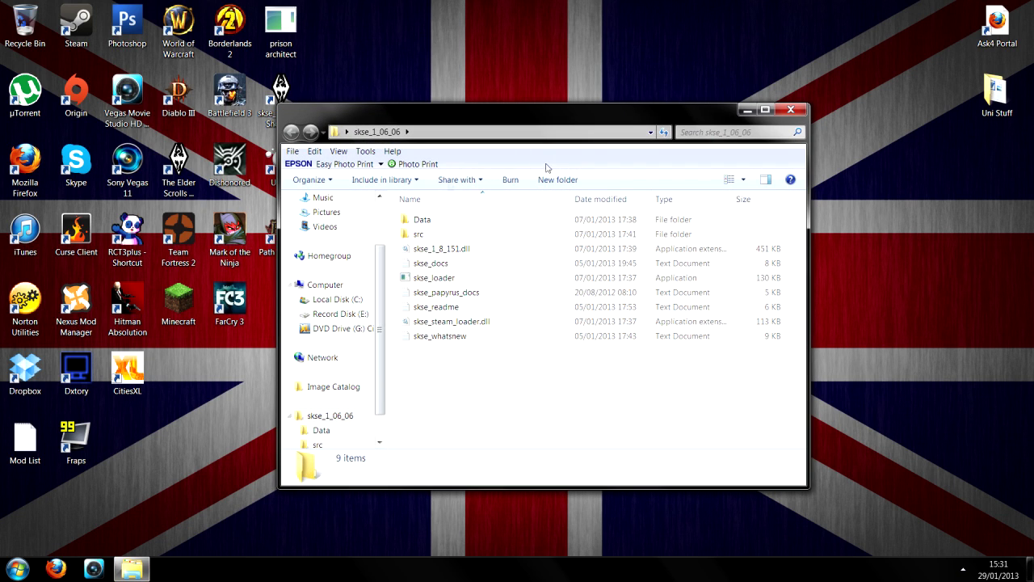
{"action": "left_click_drag", "start_coordinate": [536, 377], "coordinate": [416, 212]}
{"action": "right_click", "coordinate": [471, 299]}
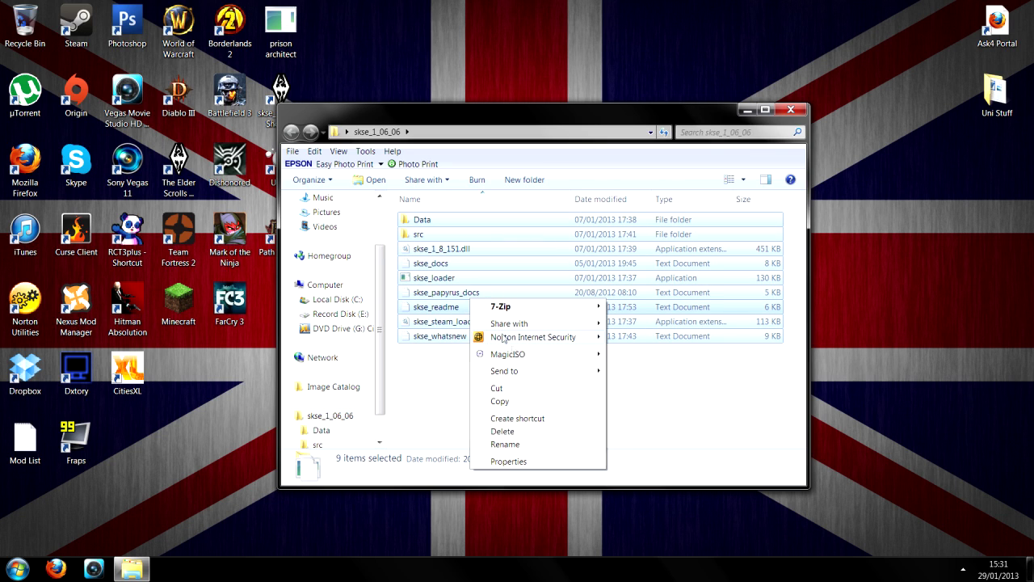
{"action": "left_click", "coordinate": [509, 401]}
Step: Open the game folder Program Files (x86)\Steam\steamapps\common\skyrim on Local Disk (C:) in a new window
{"action": "left_click", "coordinate": [18, 569]}
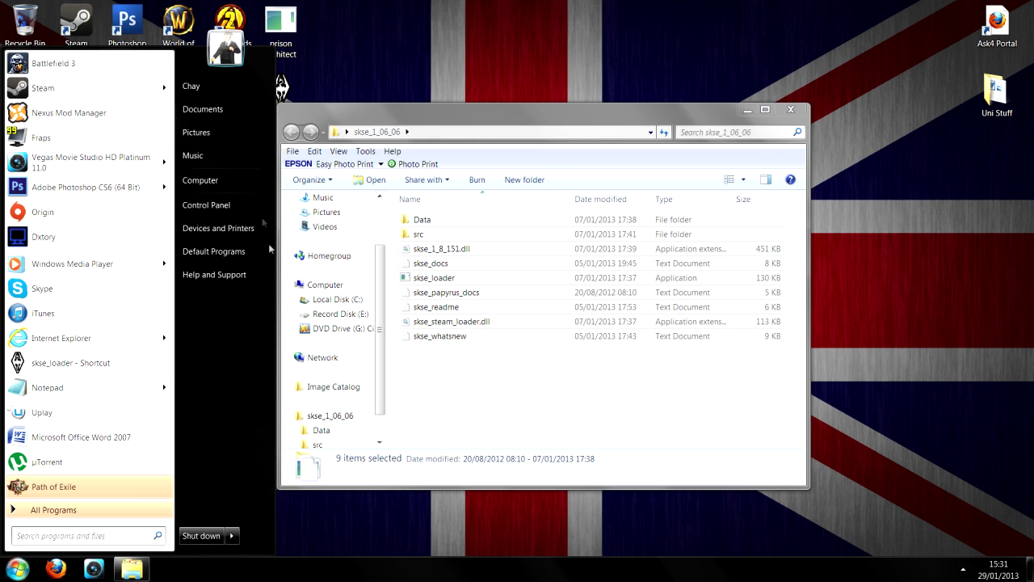
{"action": "left_click", "coordinate": [232, 185]}
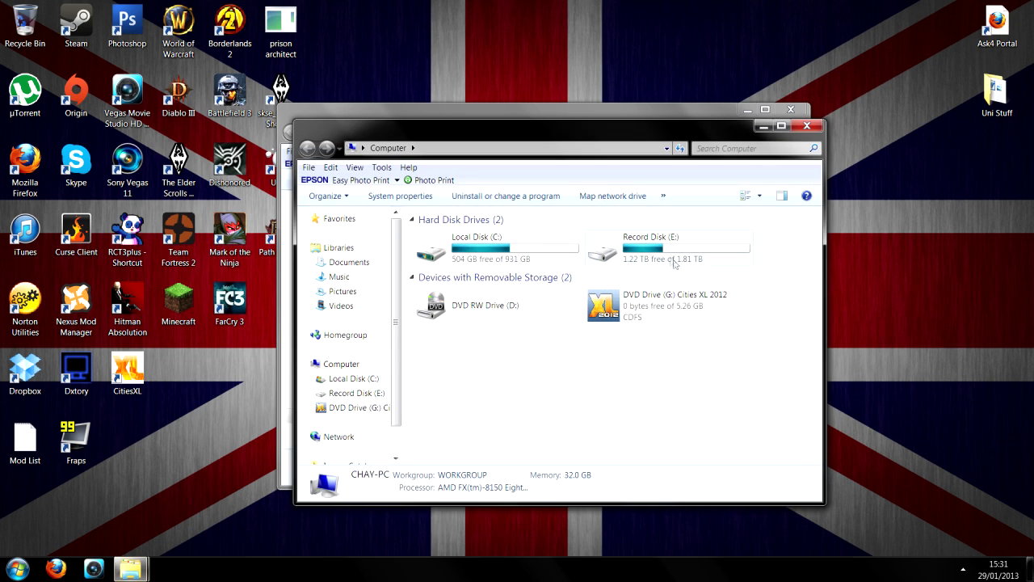
{"action": "double_click", "coordinate": [499, 260]}
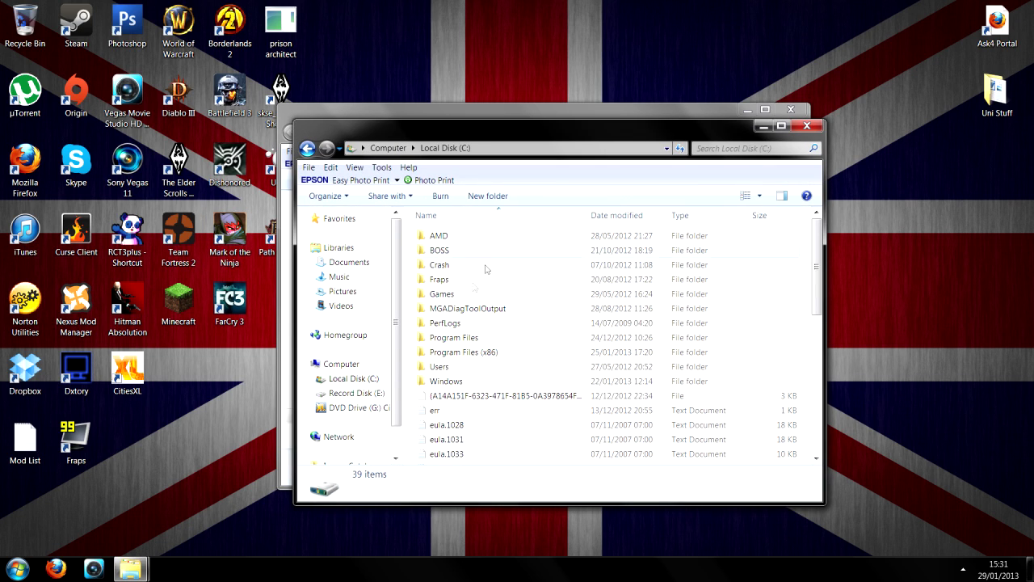
{"action": "double_click", "coordinate": [494, 356]}
{"action": "scroll", "coordinate": [515, 393], "scroll_direction": "down", "scroll_amount": 10}
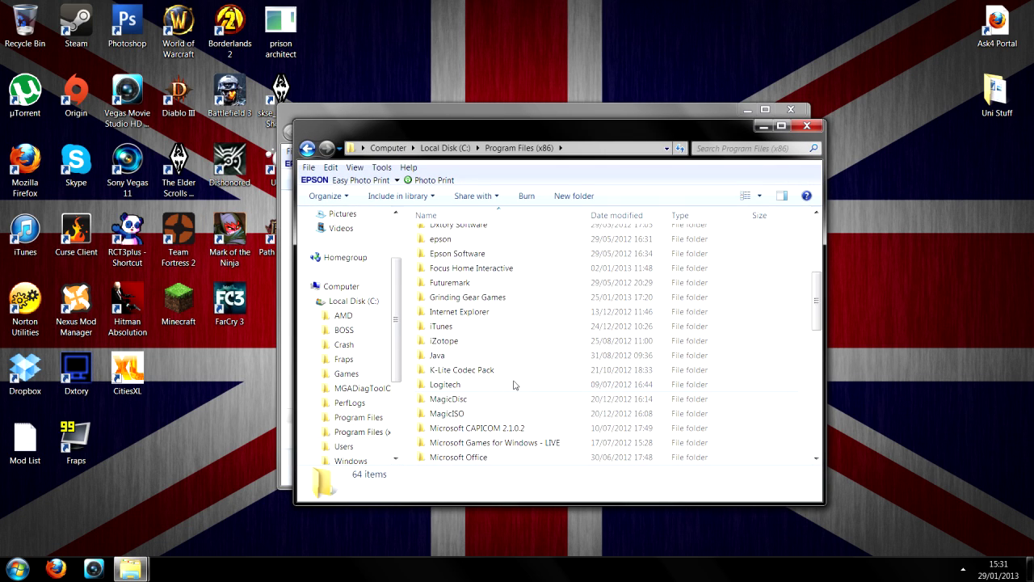
{"action": "double_click", "coordinate": [456, 455]}
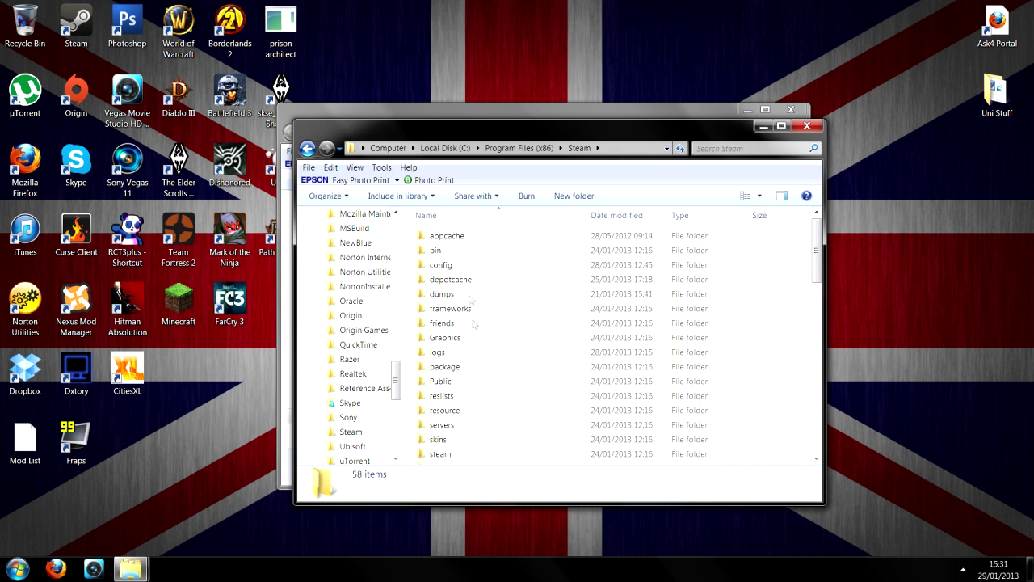
{"action": "scroll", "coordinate": [474, 327], "scroll_direction": "down", "scroll_amount": 4}
{"action": "double_click", "coordinate": [459, 298]}
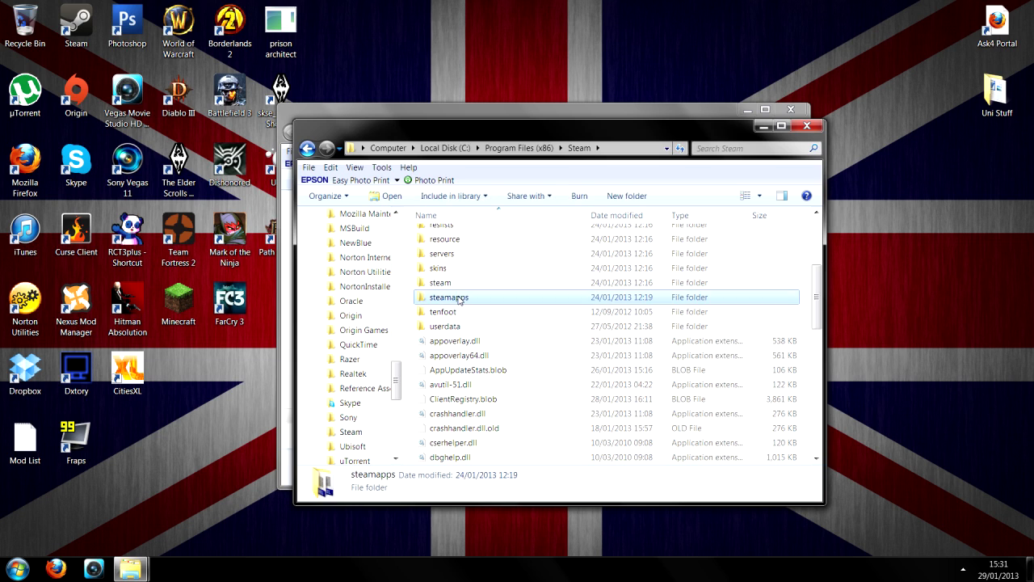
{"action": "double_click", "coordinate": [467, 250]}
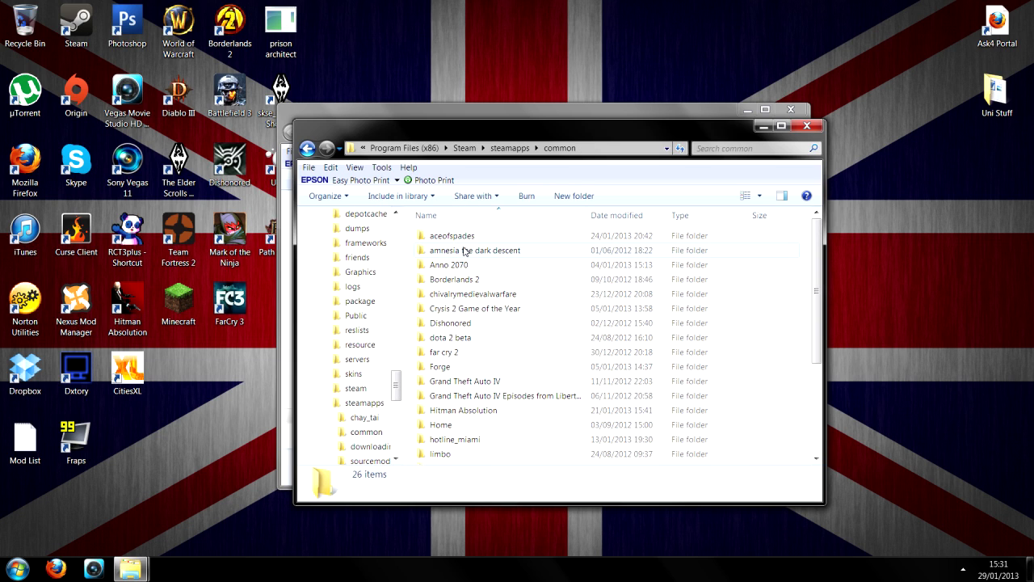
{"action": "scroll", "coordinate": [473, 331], "scroll_direction": "down", "scroll_amount": 3}
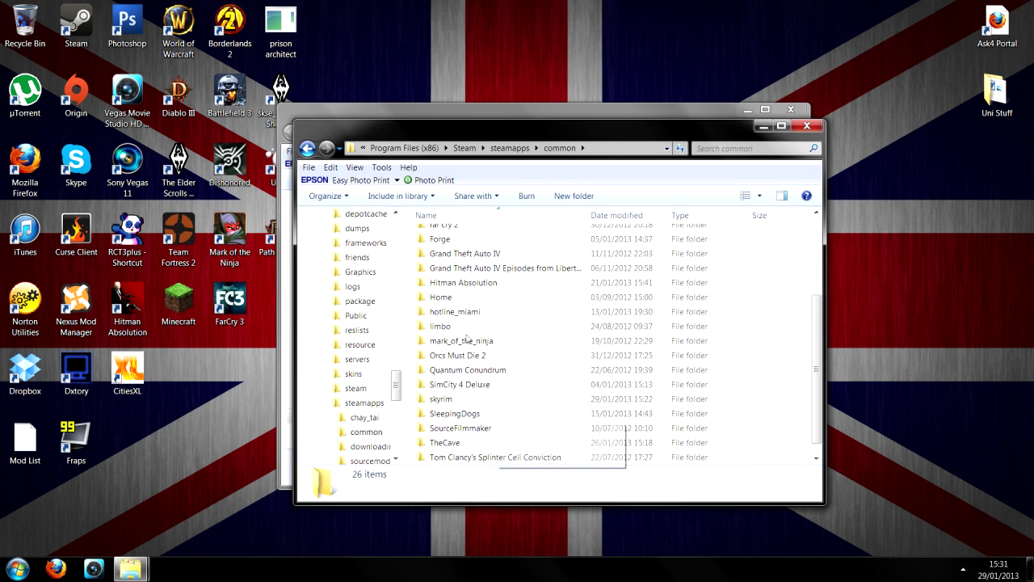
{"action": "double_click", "coordinate": [442, 400]}
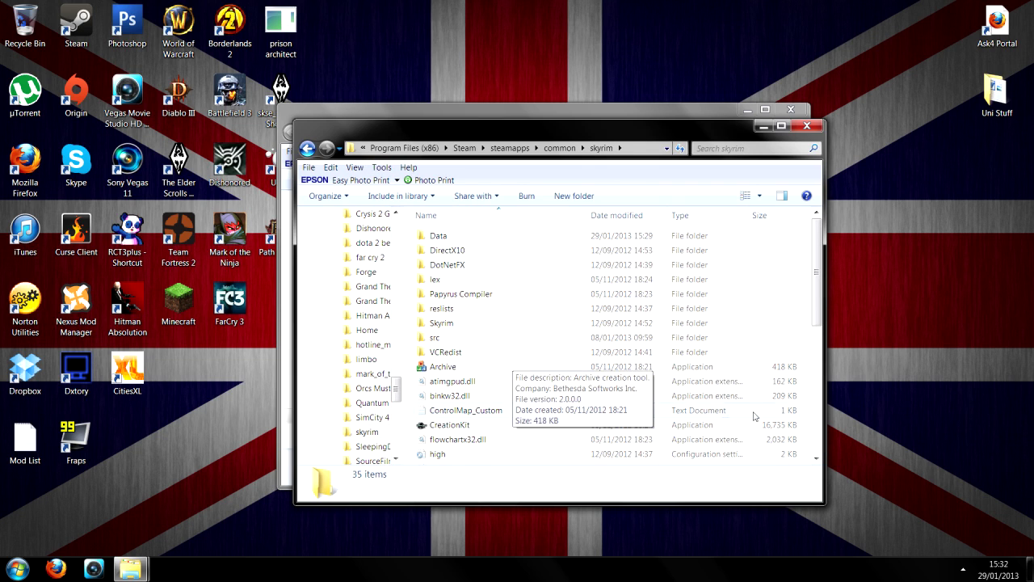
Step: Paste the copied SKSE files into the skyrim folder, replacing all files with the same name and merging the Data folder
{"action": "right_click", "coordinate": [791, 331]}
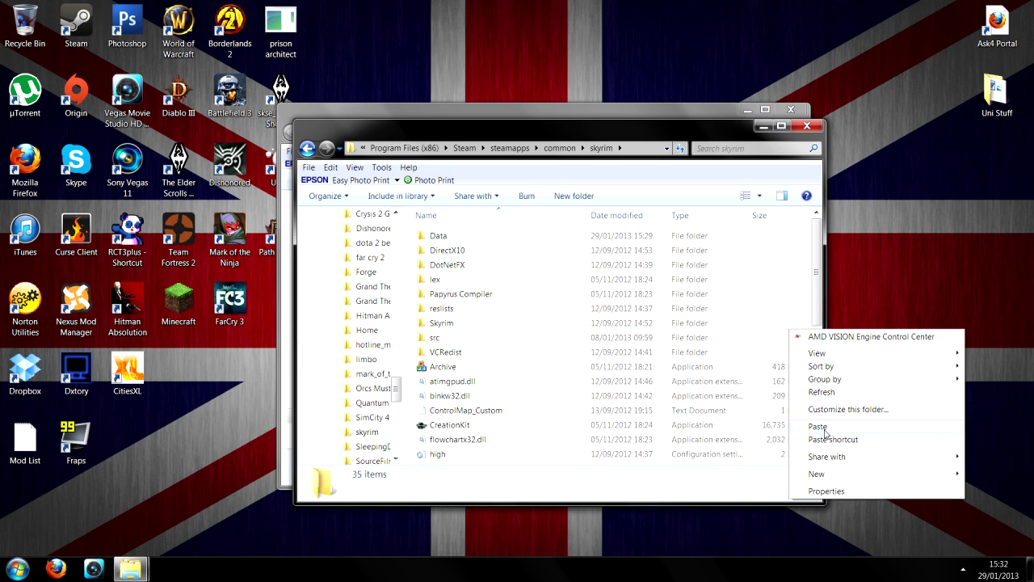
{"action": "left_click", "coordinate": [825, 428]}
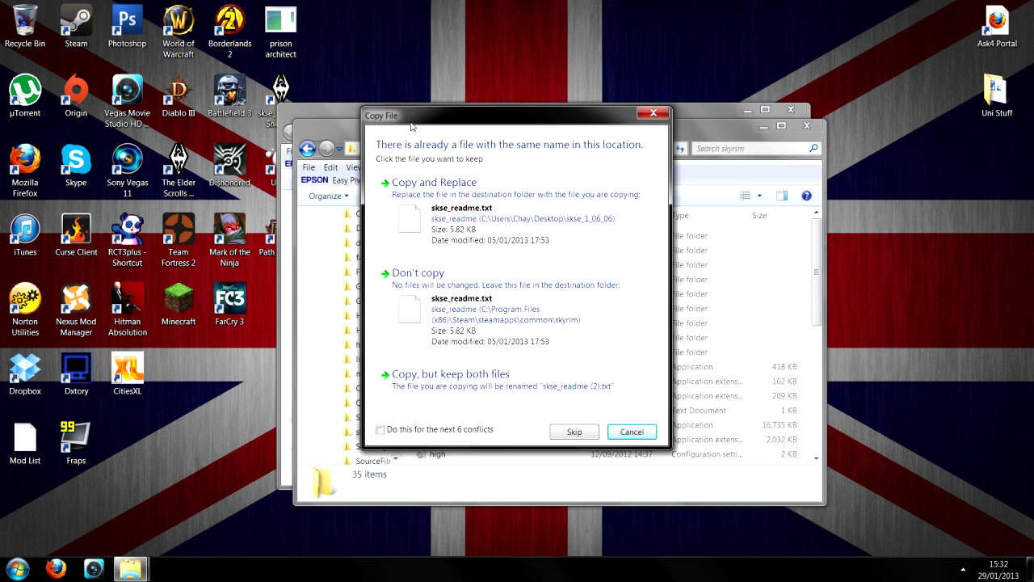
{"action": "left_click", "coordinate": [435, 232]}
{"action": "left_click", "coordinate": [458, 208]}
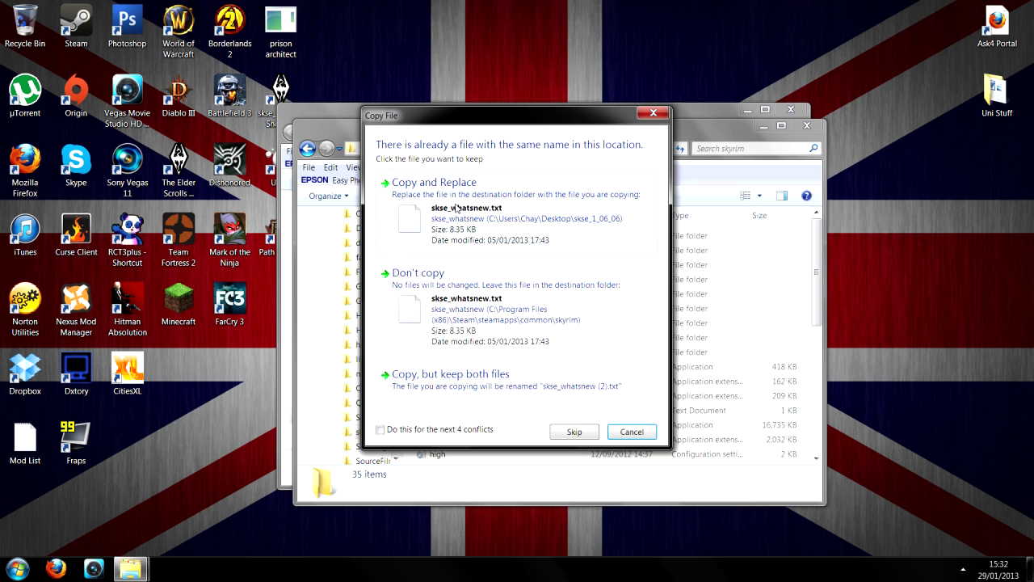
{"action": "left_click", "coordinate": [404, 430]}
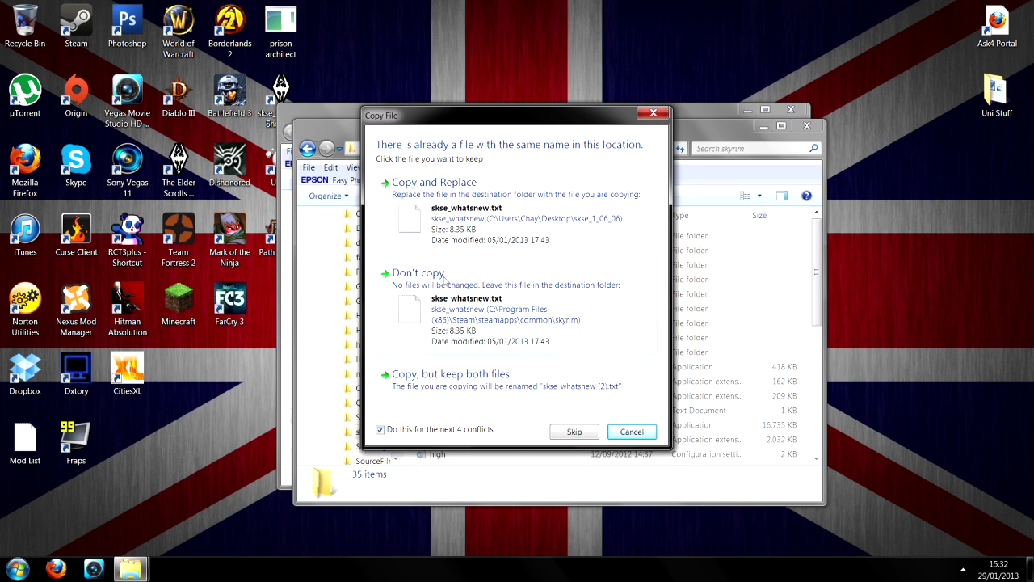
{"action": "left_click", "coordinate": [451, 226]}
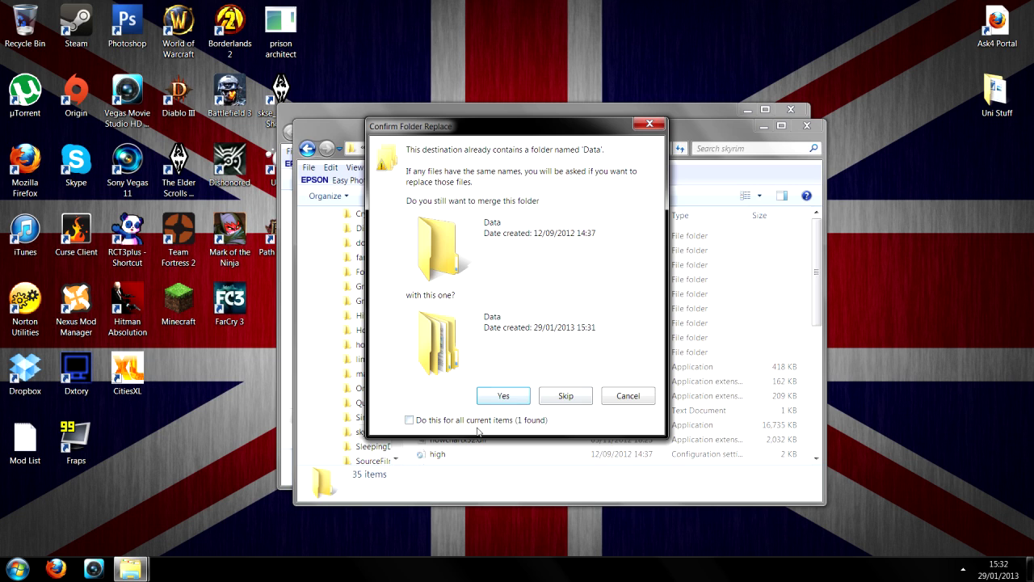
{"action": "left_click", "coordinate": [501, 396]}
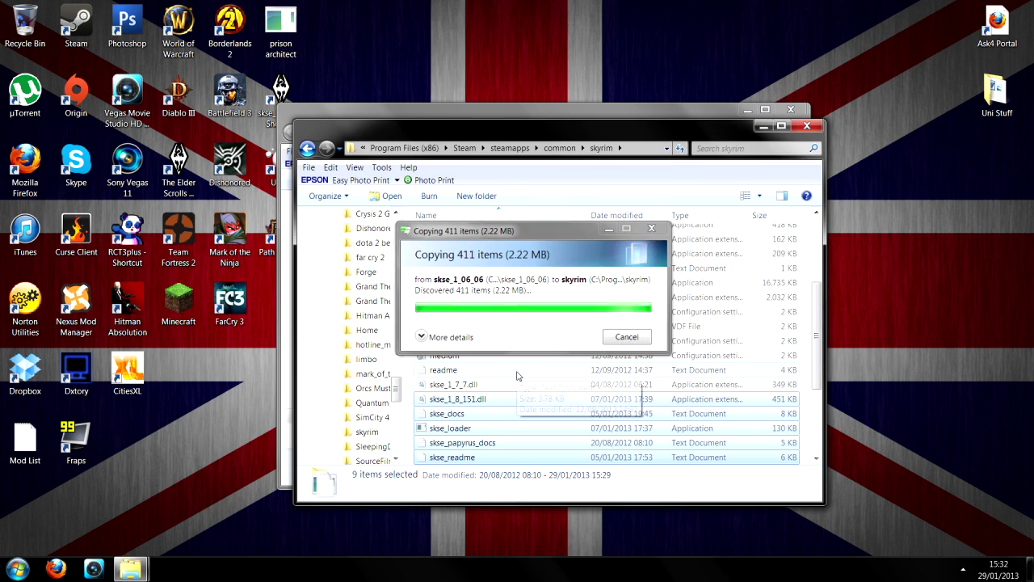
Step: Locate skse_loader among the files in the skyrim folder, view its available actions without applying any, and close the folder window
{"action": "left_click", "coordinate": [496, 399]}
{"action": "scroll", "coordinate": [497, 392], "scroll_direction": "down", "scroll_amount": 3}
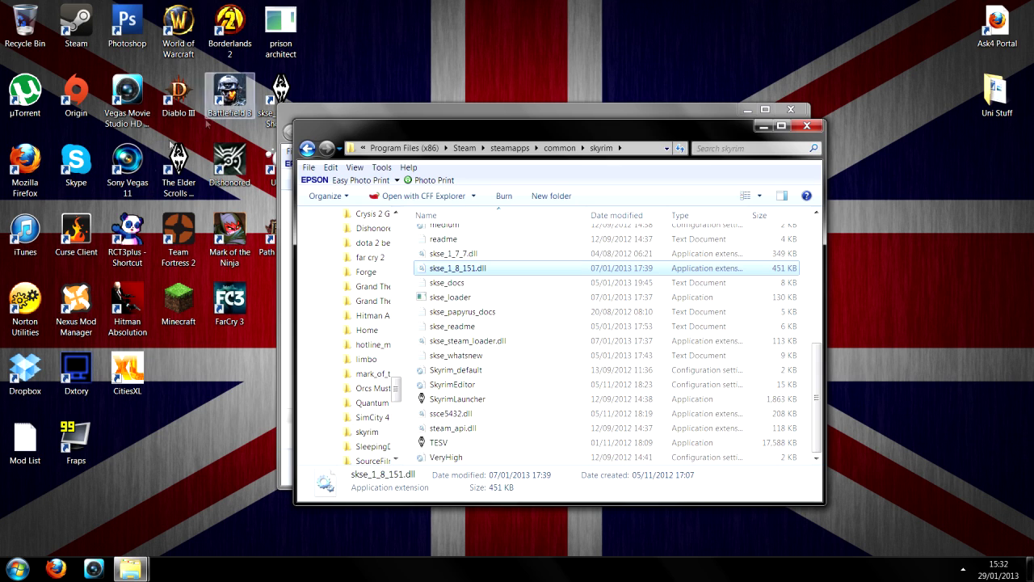
{"action": "left_click", "coordinate": [177, 170]}
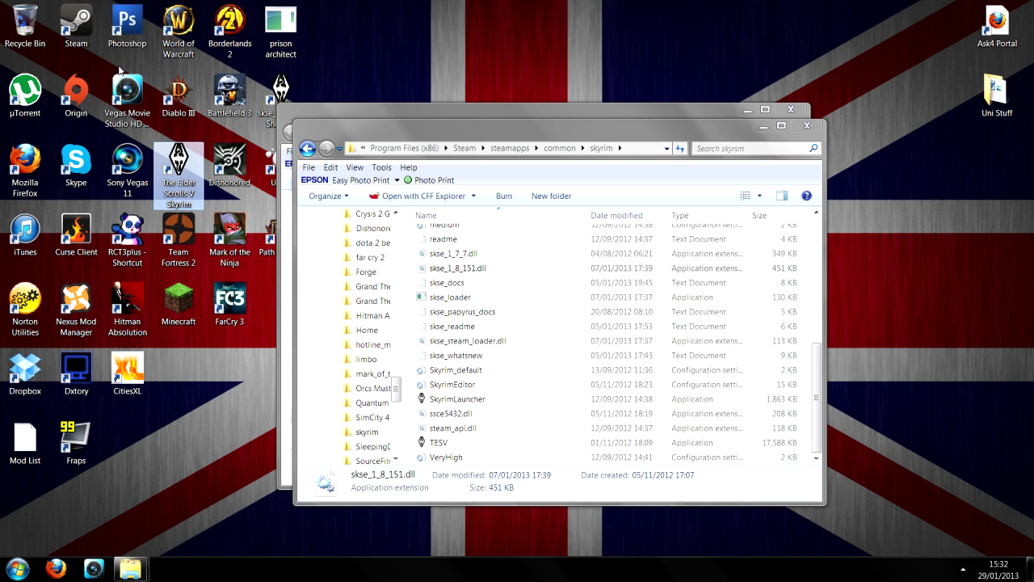
{"action": "left_click", "coordinate": [447, 311]}
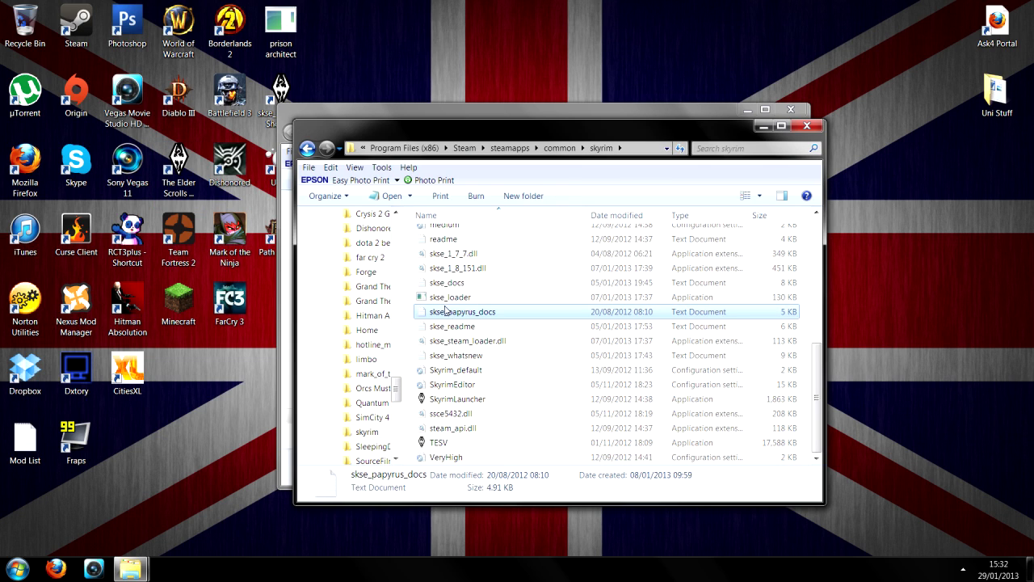
{"action": "left_click", "coordinate": [450, 297]}
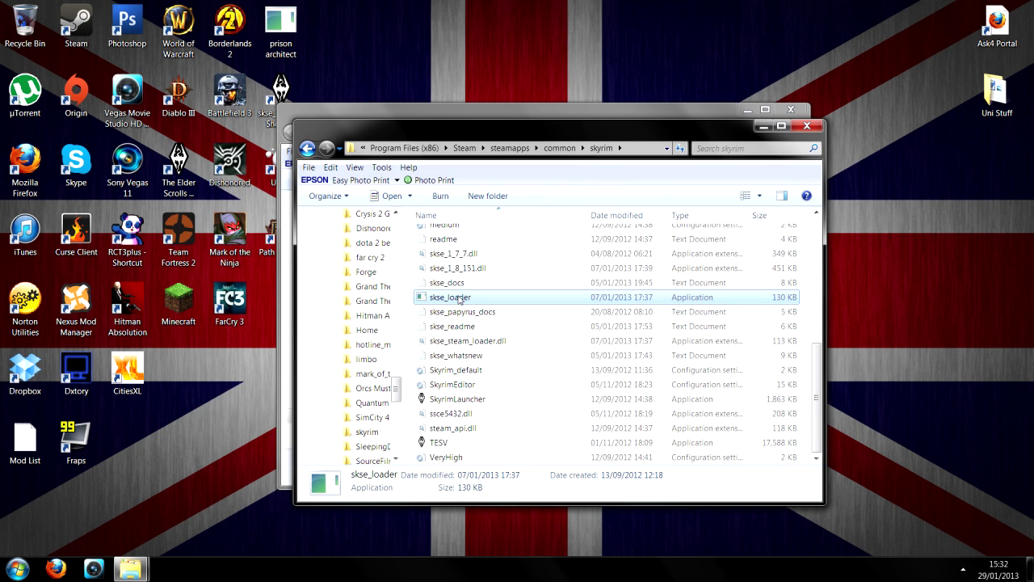
{"action": "right_click", "coordinate": [457, 298]}
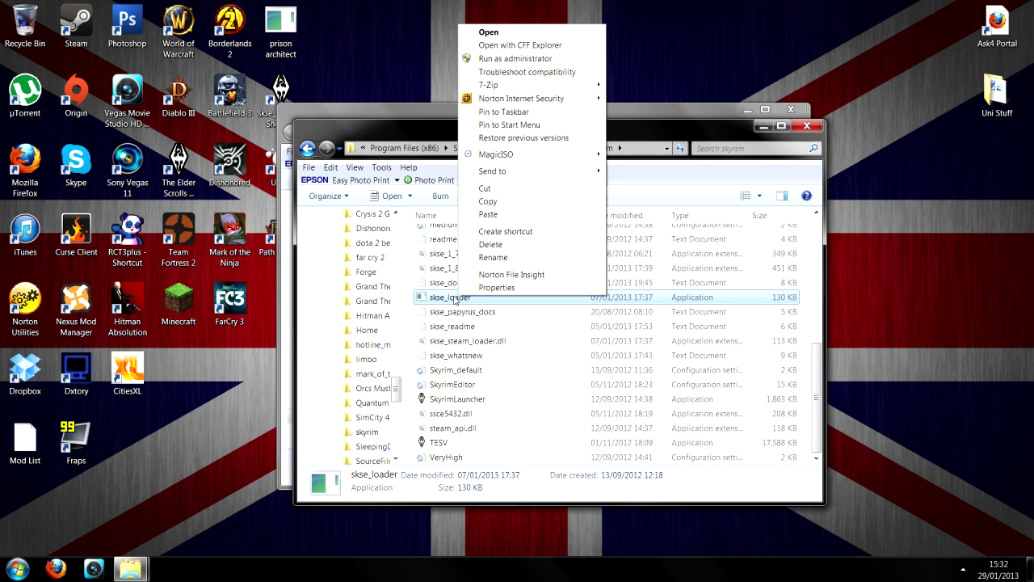
{"action": "left_click", "coordinate": [406, 74]}
{"action": "left_click", "coordinate": [806, 126]}
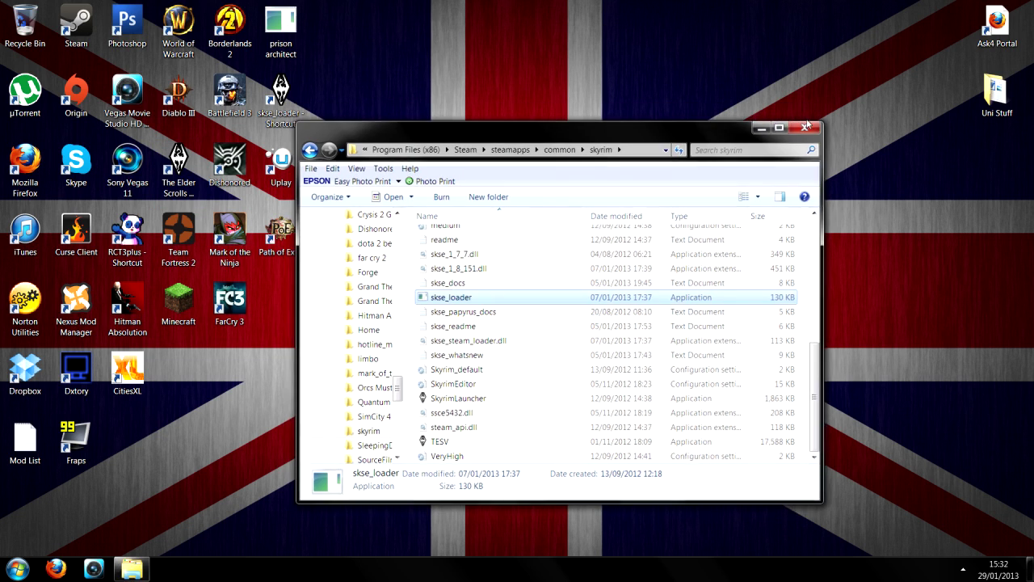
Step: Change the icon of the desktop skse_loader shortcut to the one from TESV in the skyrim folder
{"action": "right_click", "coordinate": [285, 98]}
{"action": "left_click", "coordinate": [344, 376]}
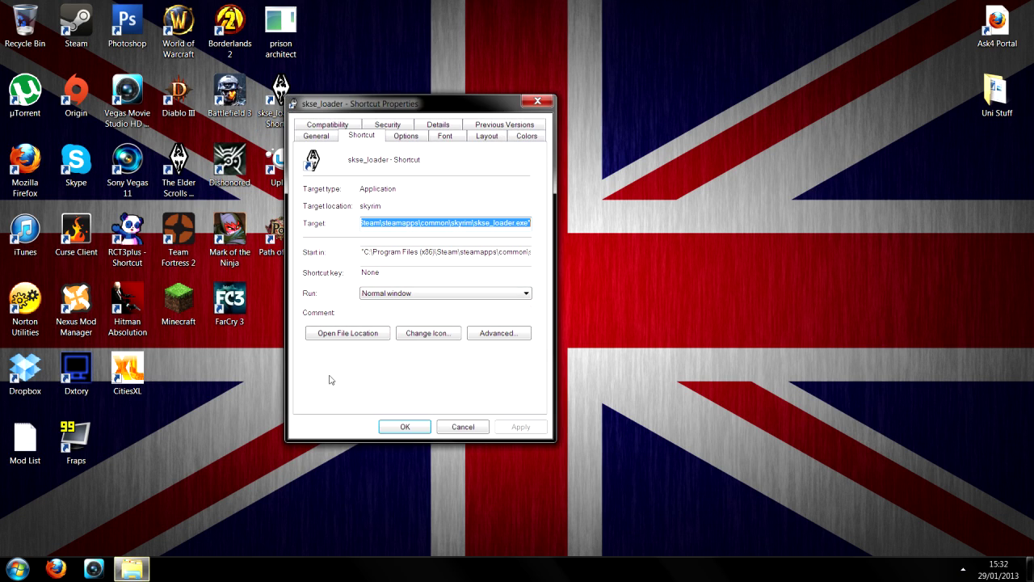
{"action": "left_click", "coordinate": [435, 336]}
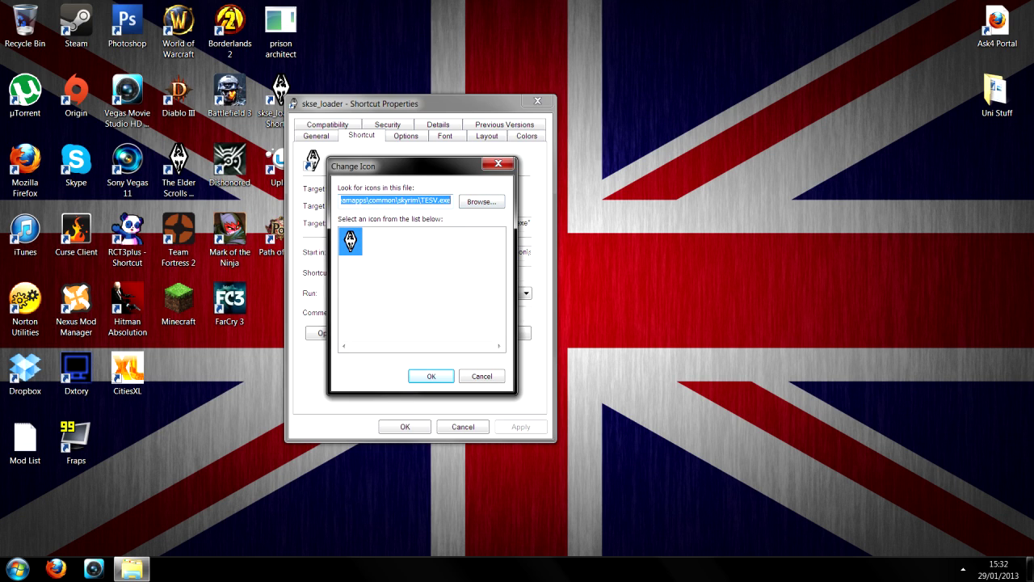
{"action": "left_click", "coordinate": [480, 203]}
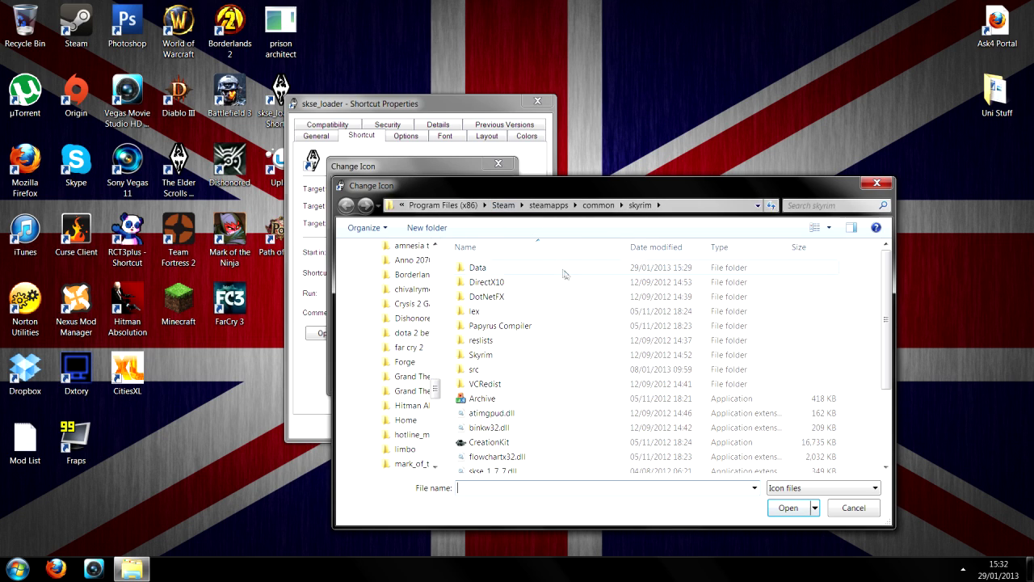
{"action": "left_click_drag", "start_coordinate": [883, 292], "coordinate": [882, 390]}
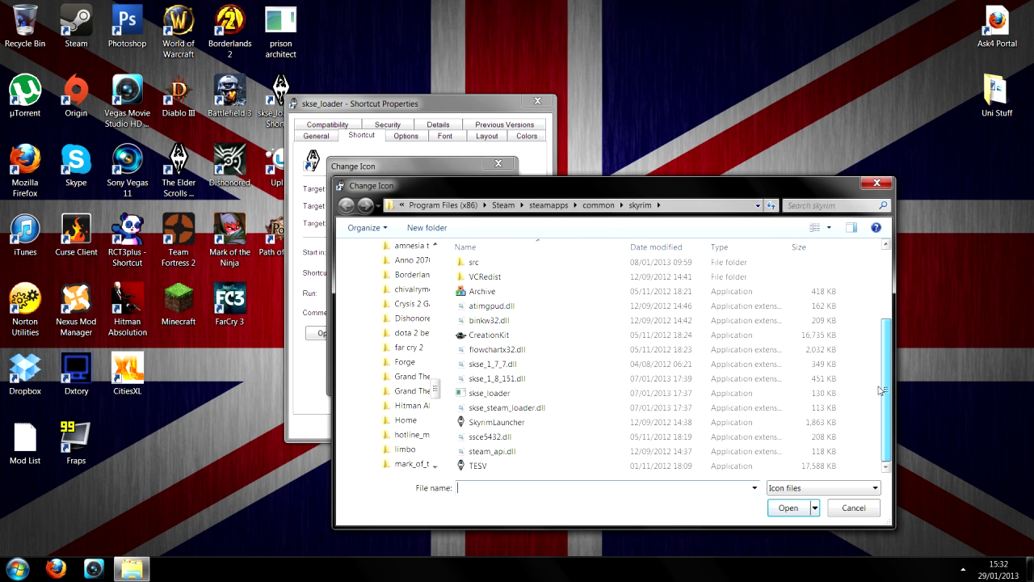
{"action": "left_click", "coordinate": [475, 466]}
{"action": "left_click", "coordinate": [788, 508]}
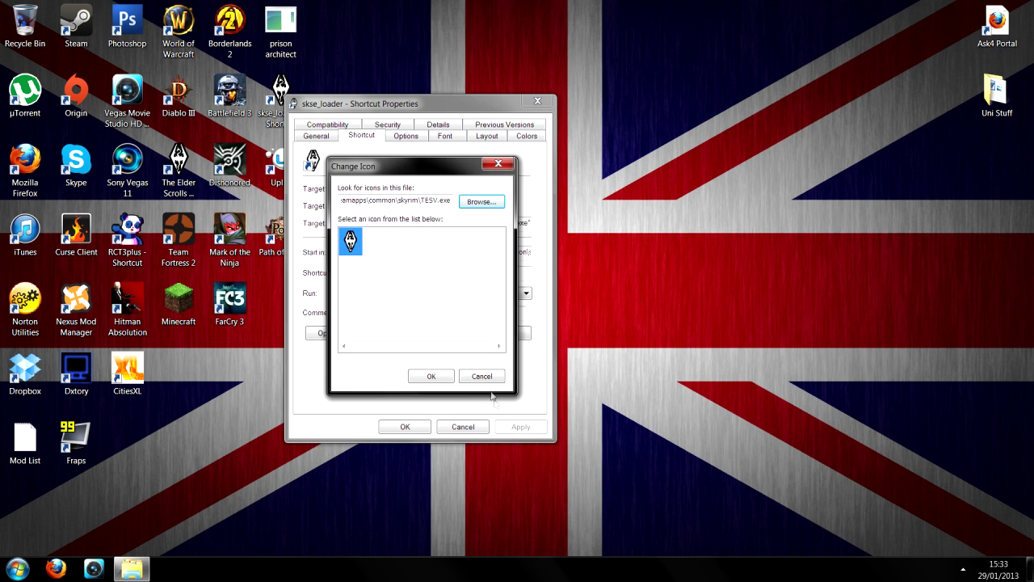
{"action": "left_click", "coordinate": [431, 377]}
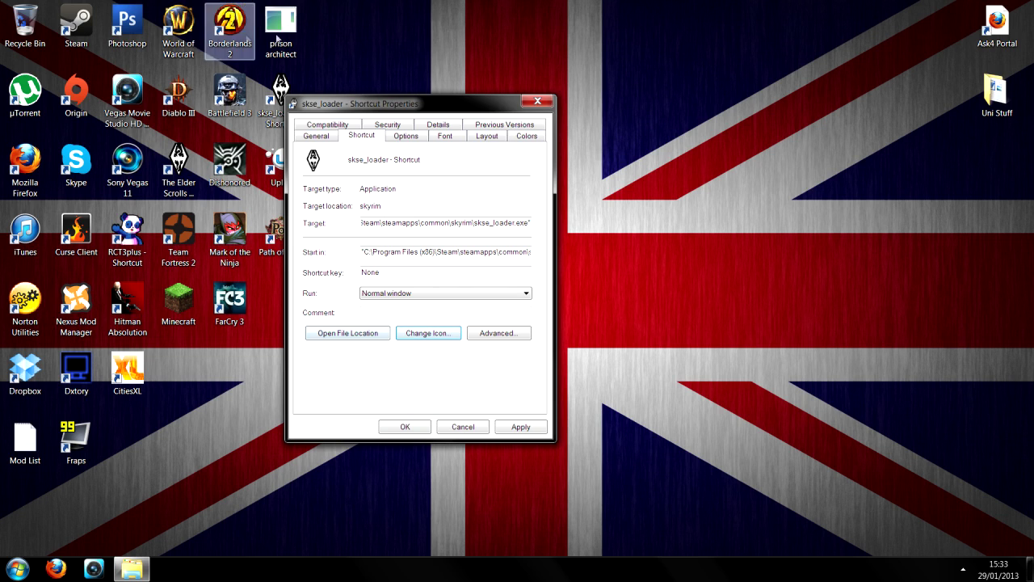
{"action": "left_click", "coordinate": [405, 427]}
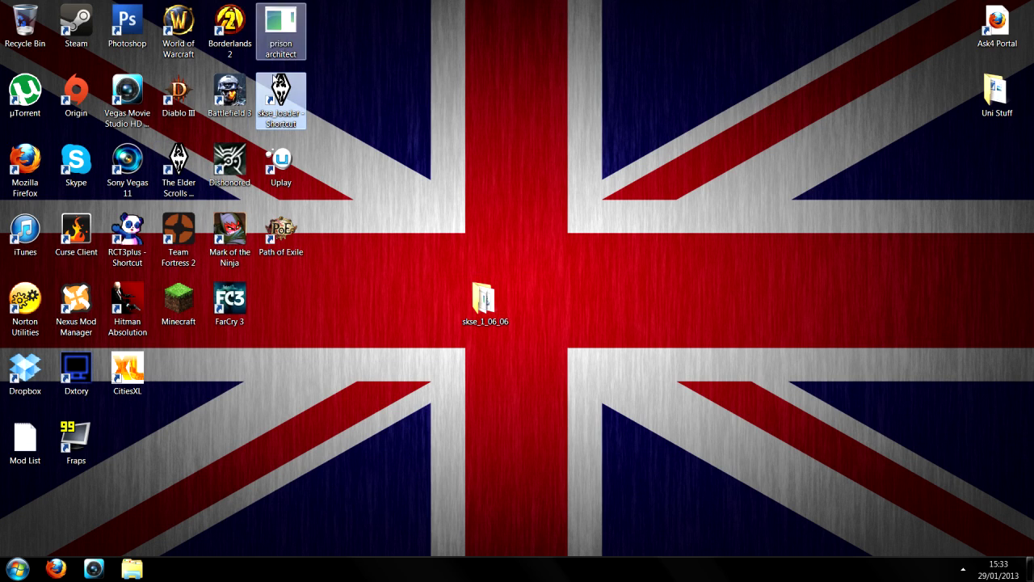
Step: Delete the skse_1_06_06 folder from the desktop
{"action": "left_click_drag", "start_coordinate": [283, 74], "coordinate": [272, 126]}
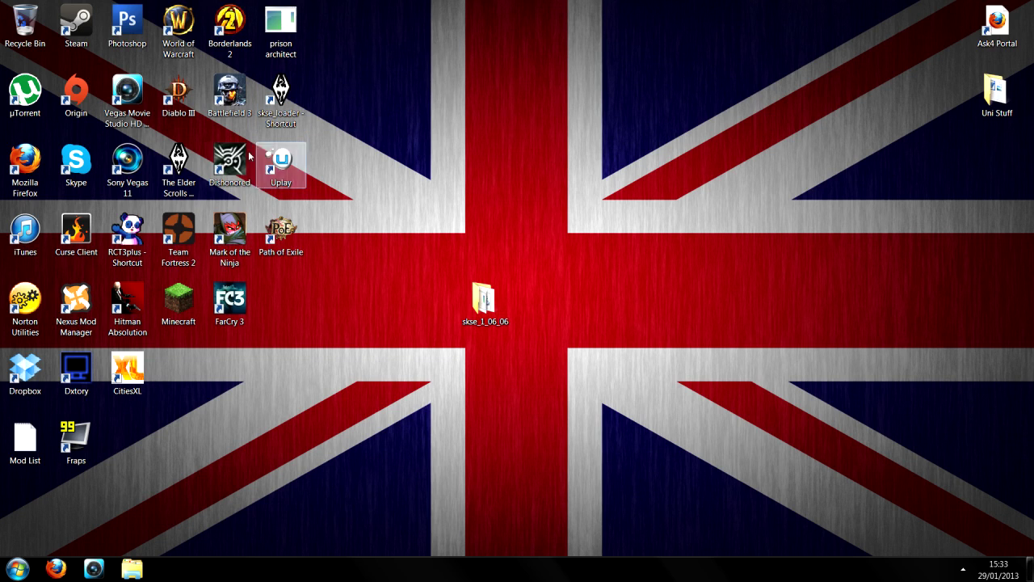
{"action": "left_click", "coordinate": [178, 166]}
{"action": "left_click", "coordinate": [503, 313]}
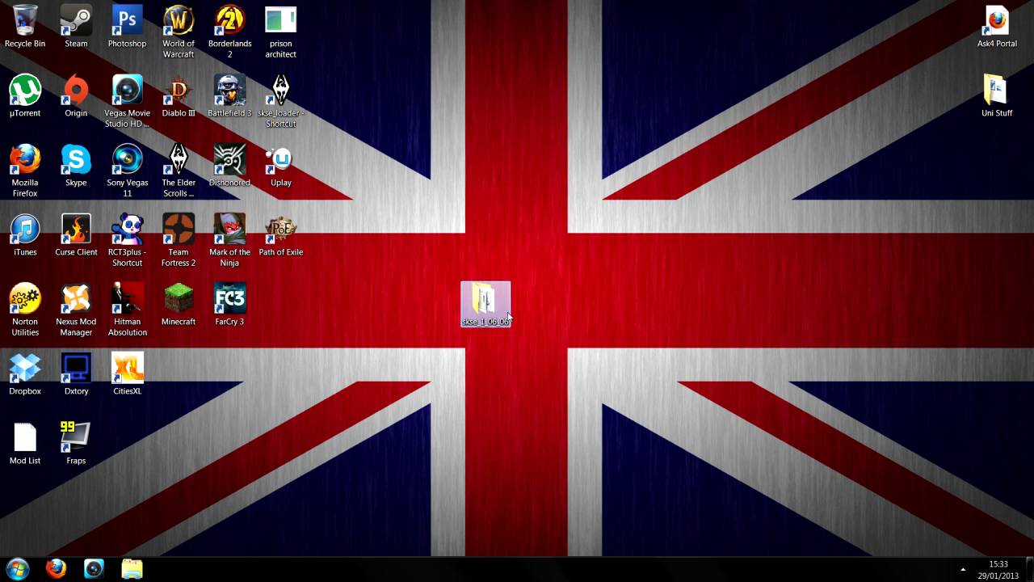
{"action": "key", "text": "Delete"}
{"action": "key", "text": "Return"}
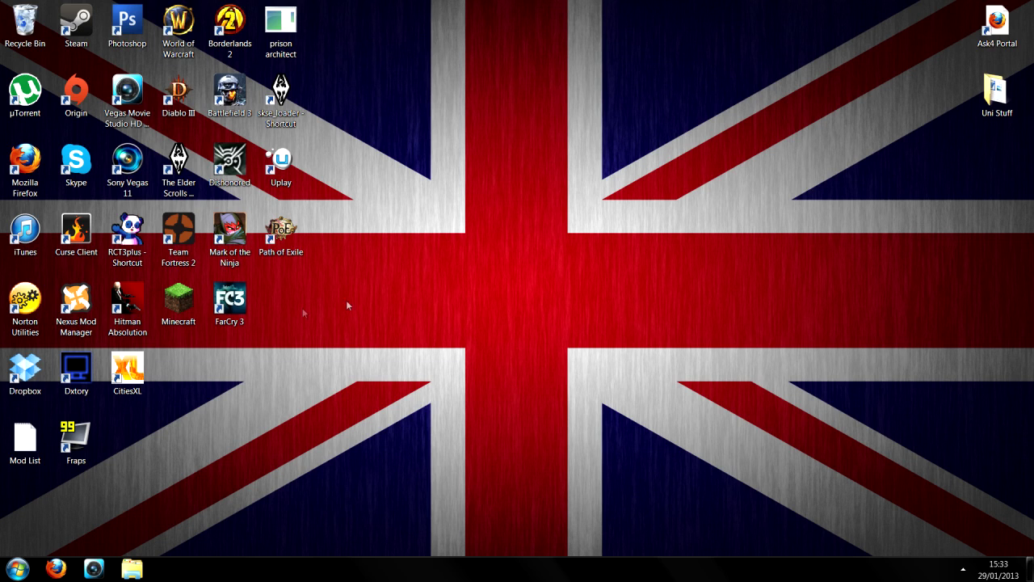
Step: Open Nexus Mod Manager and display the installed Skyrim mods as a flat list without category grouping
{"action": "left_click", "coordinate": [76, 303]}
{"action": "double_click", "coordinate": [76, 303]}
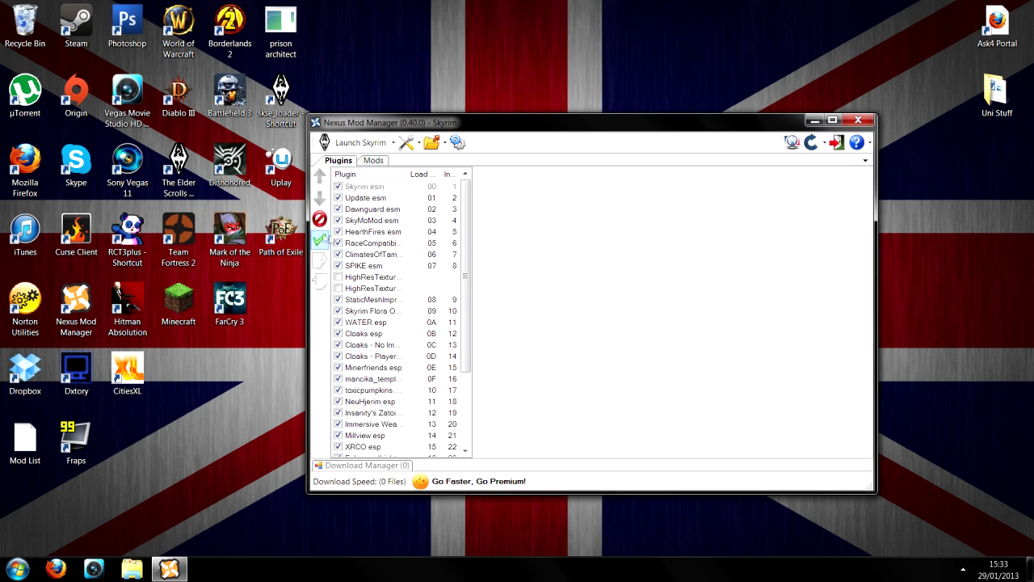
{"action": "left_click", "coordinate": [372, 160]}
{"action": "left_click", "coordinate": [323, 345]}
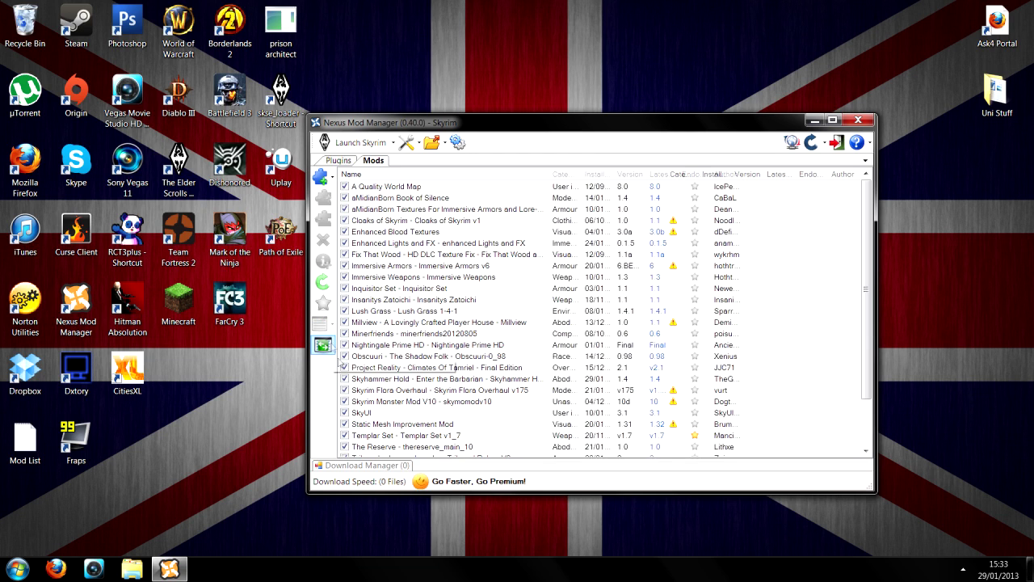
Step: Select the SkyUI mod, check the requirements on its Skyrim Nexus web page, and close the page and the mod manager
{"action": "left_click", "coordinate": [381, 413]}
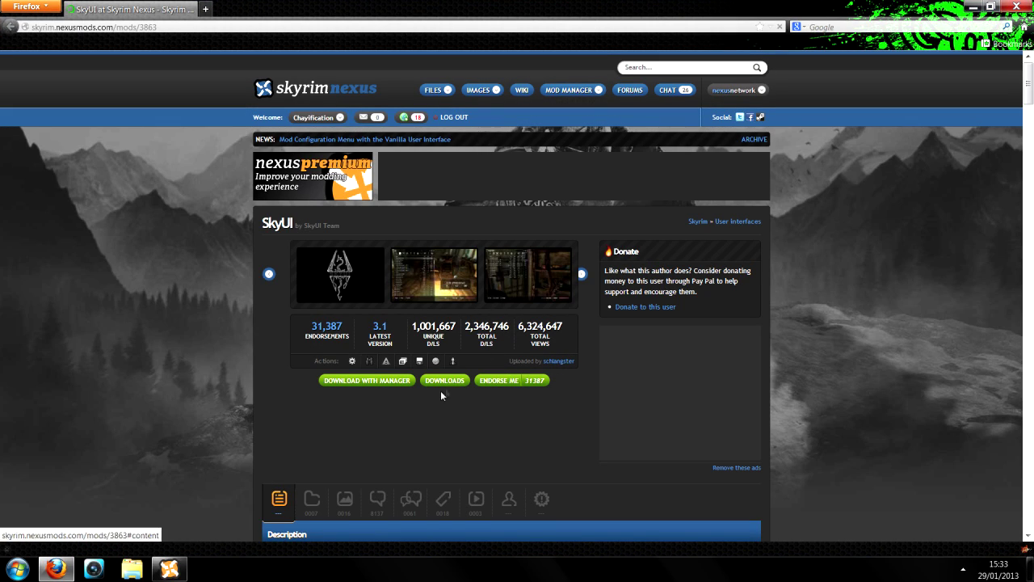
{"action": "scroll", "coordinate": [445, 388], "scroll_direction": "down", "scroll_amount": 10}
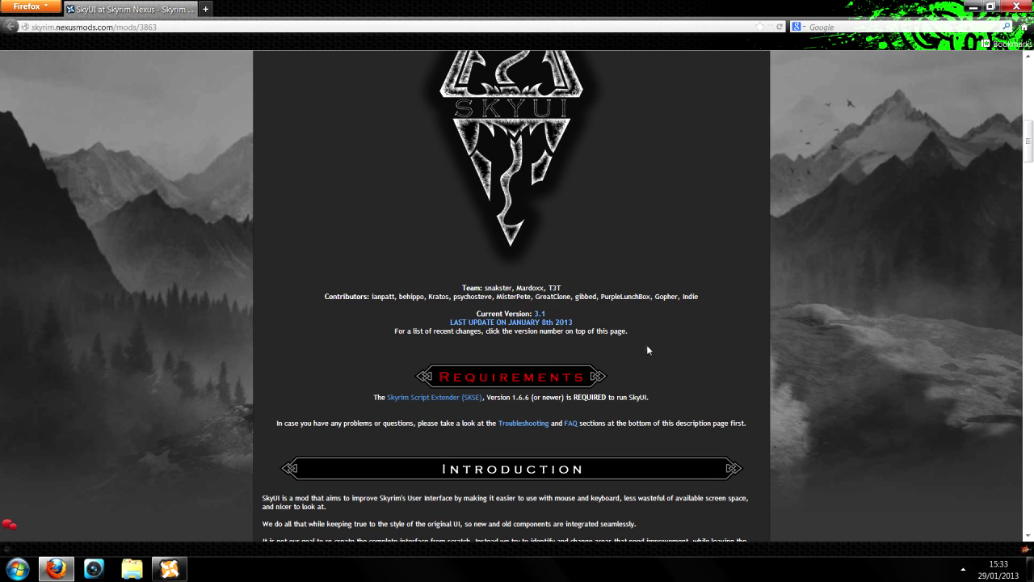
{"action": "scroll", "coordinate": [615, 335], "scroll_direction": "up", "scroll_amount": 10}
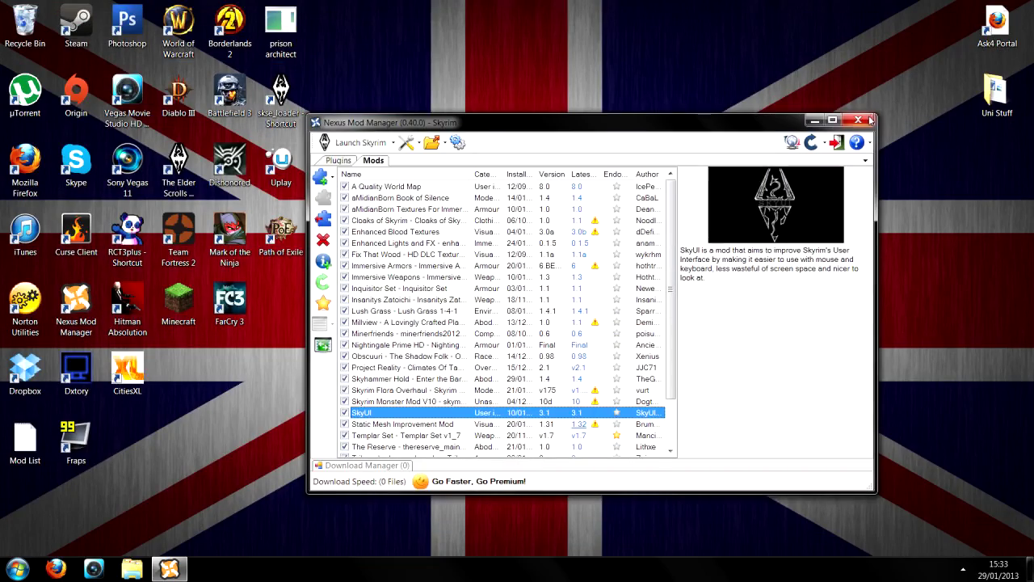
{"action": "left_click", "coordinate": [868, 119]}
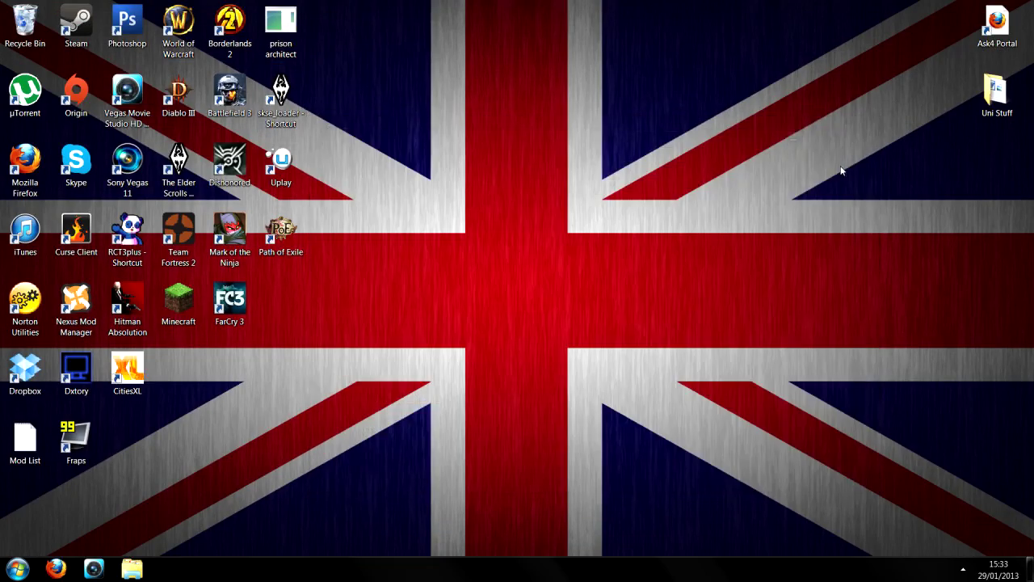